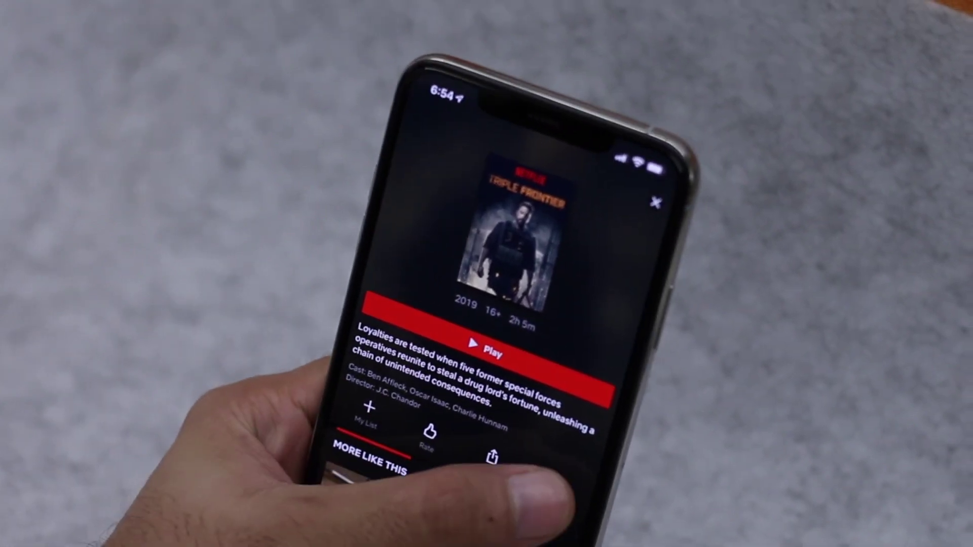
Step: Download Triple Frontier to the iPhone from its Netflix details page
left_click(555, 479)
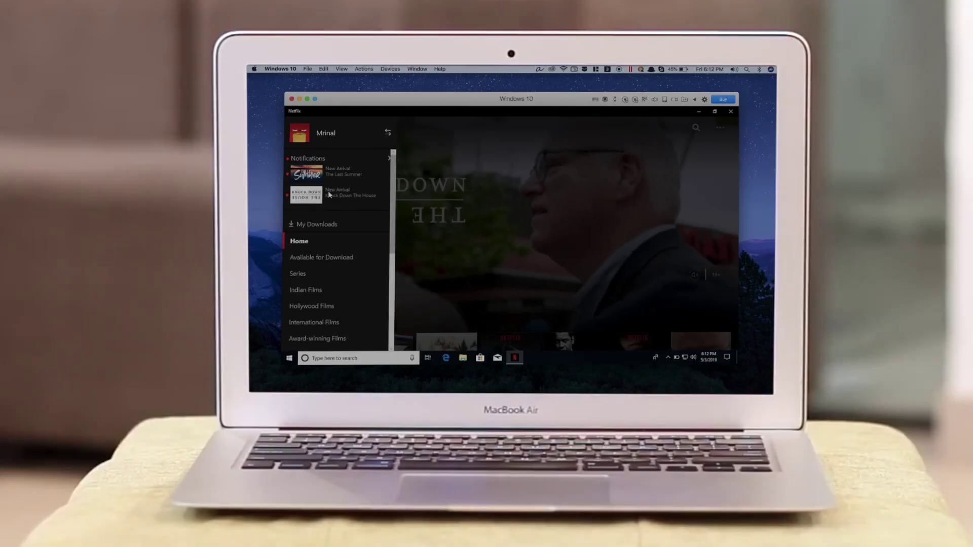
Step: Show Netflix's Available for Download titles and scroll down through the rows
left_click(334, 259)
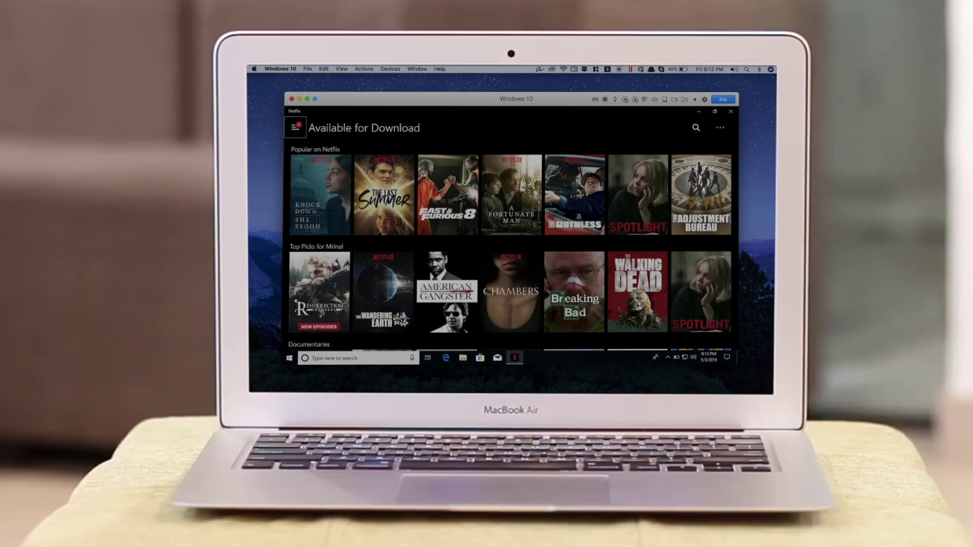
scroll(334, 263, "down", 5)
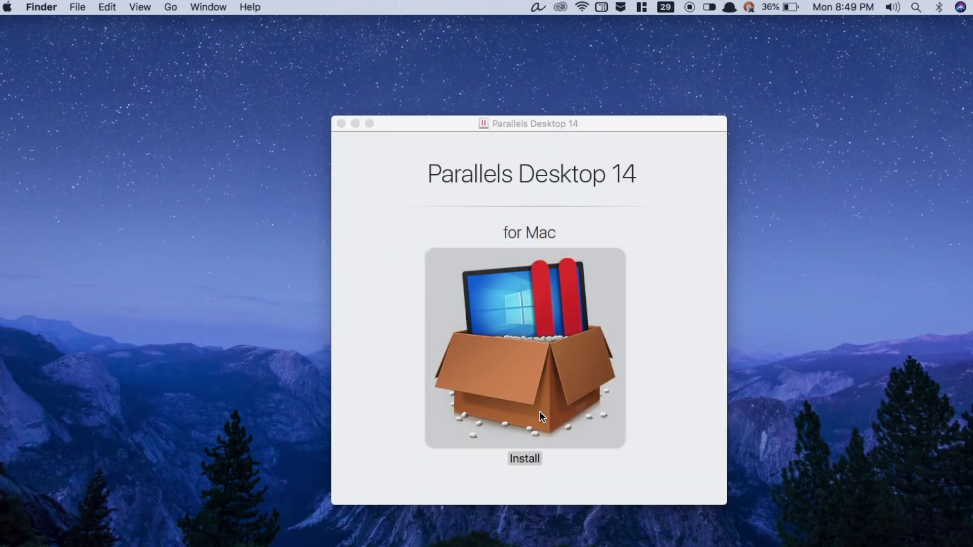
Step: Allow the downloaded Parallels Desktop 14 installer to run, choosing between Macintosh HD and Windows startup disks
left_click(634, 260)
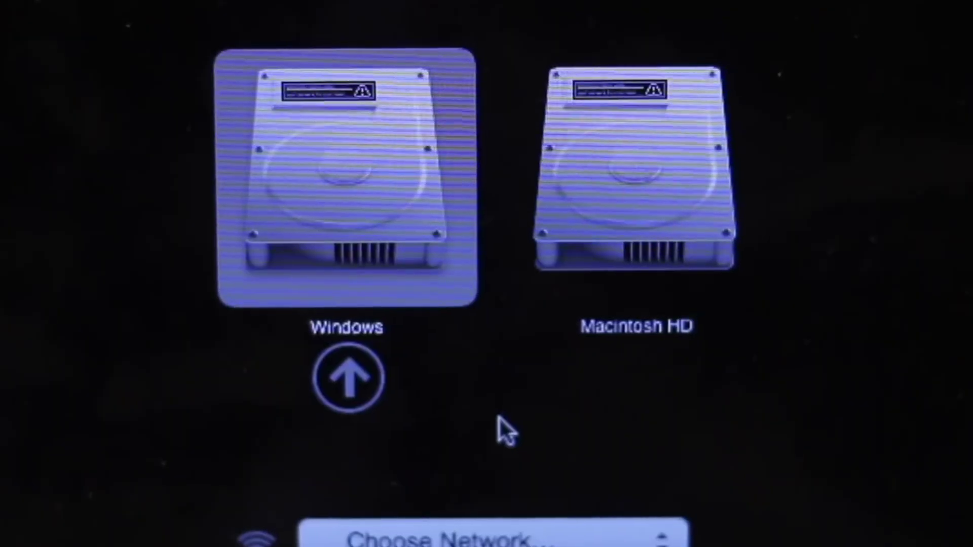
key("Right")
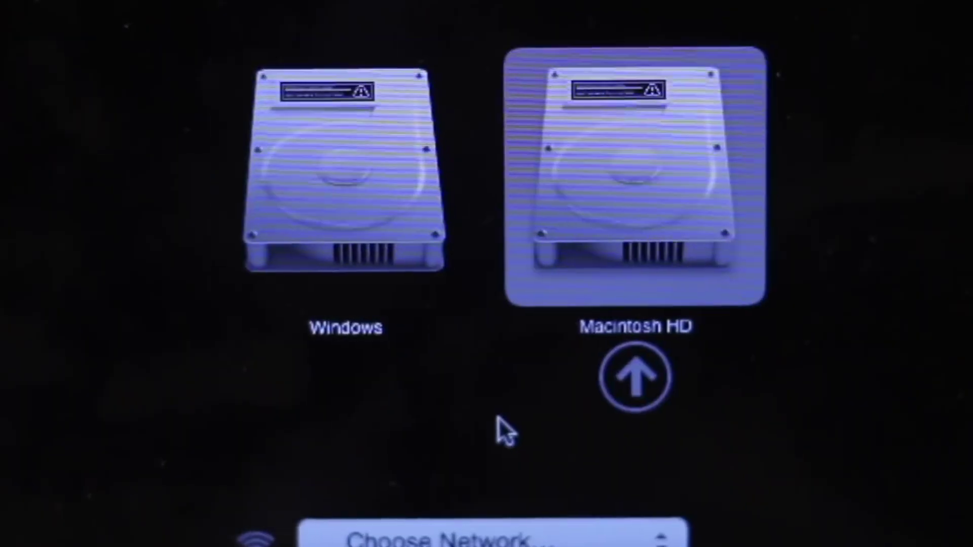
key("Left")
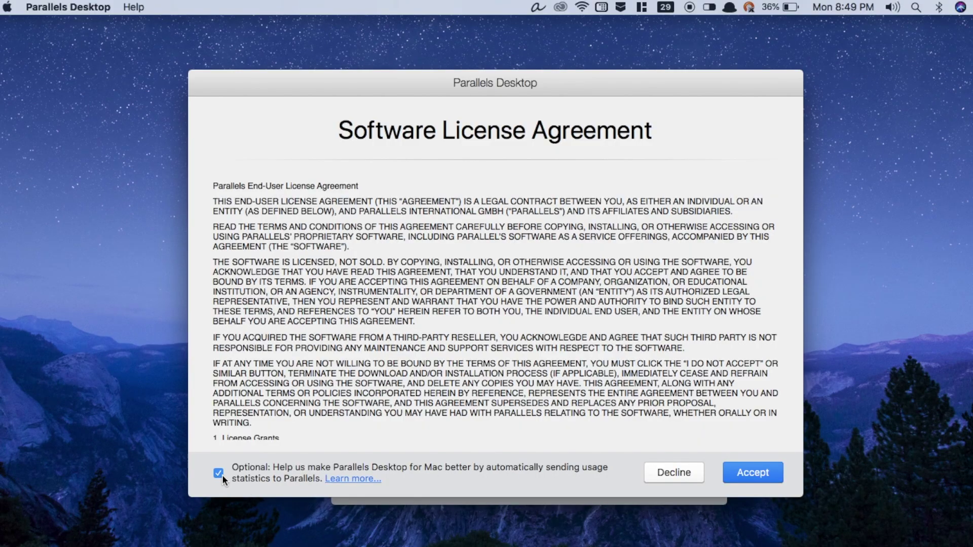
Step: Accept the Parallels Software License Agreement so installation completes
left_click(770, 474)
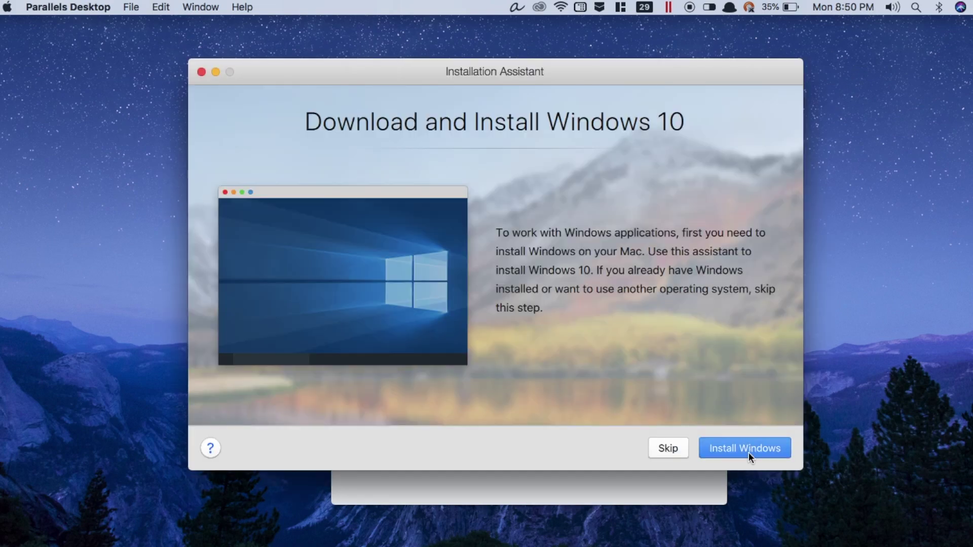
Step: Start the 4.8 GB Windows 10 download and installation from the Installation Assistant
left_click(749, 454)
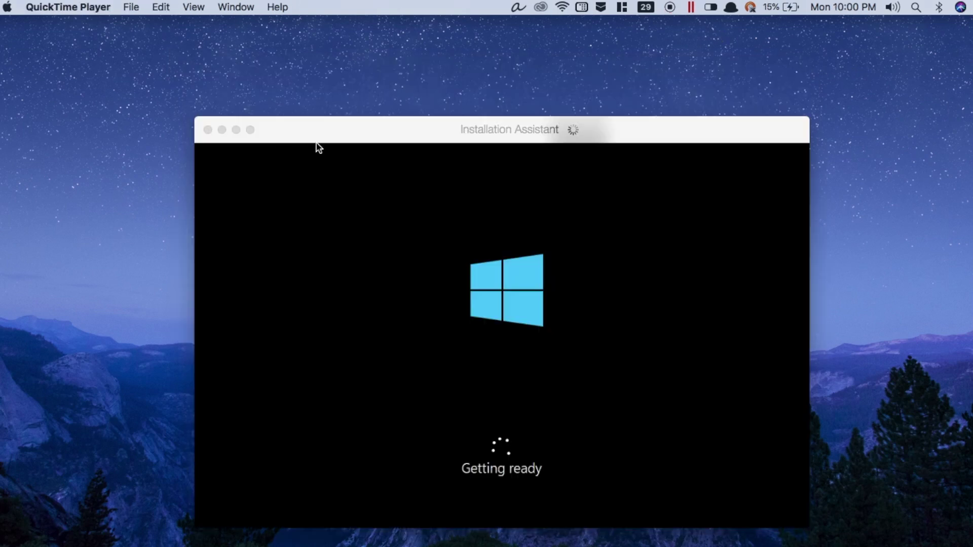
left_click(317, 147)
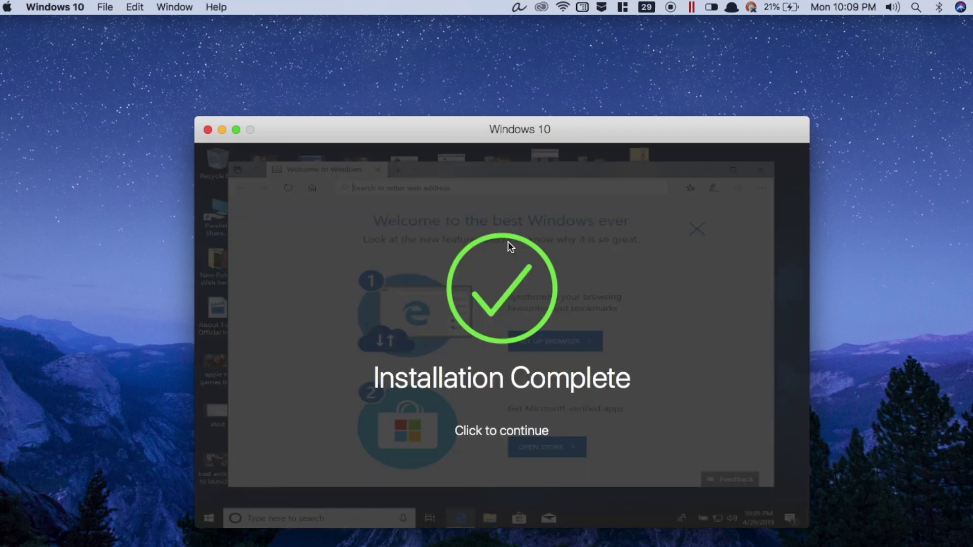
Step: Close the Installation Complete notice and sign in to Parallels with a Google account
left_click(515, 430)
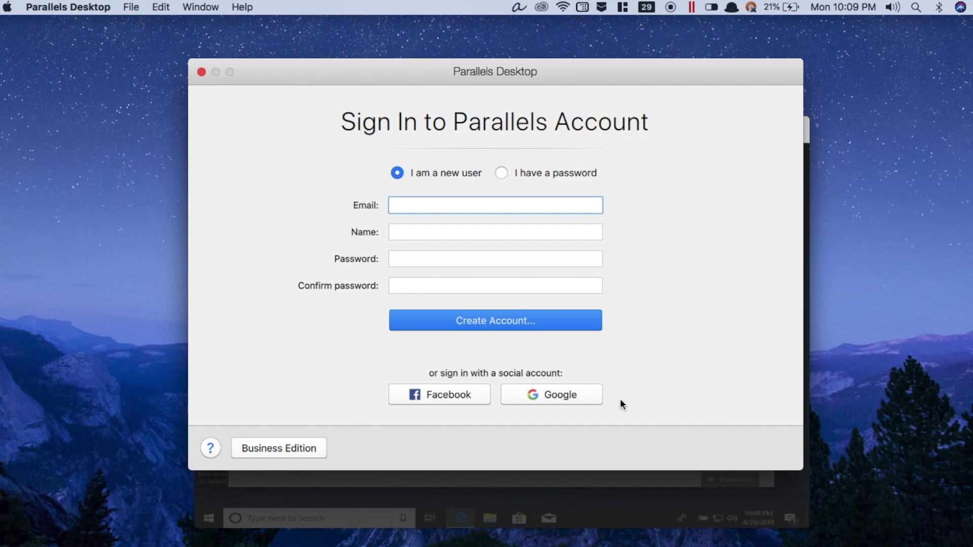
left_click(570, 398)
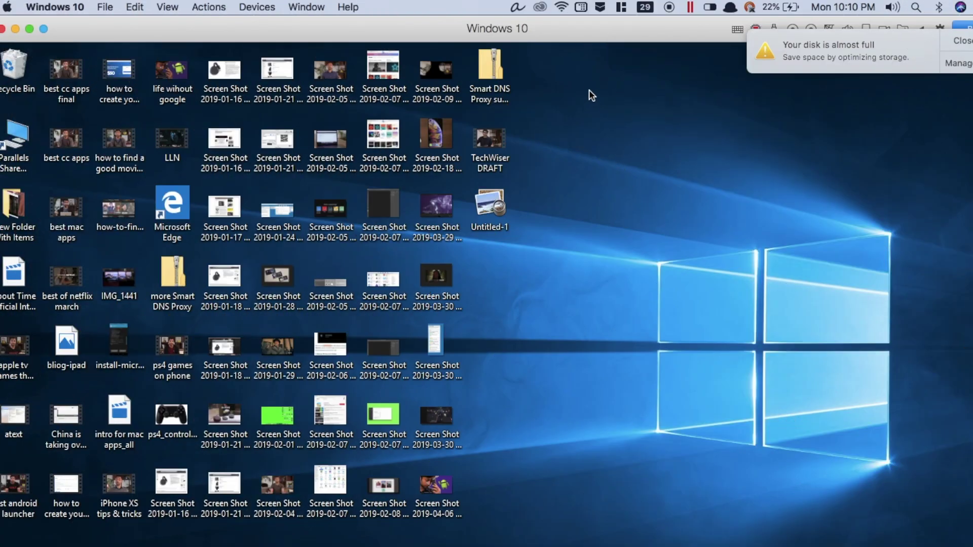
Step: Hide all Windows desktop icons via View > Show desktop icons and shrink the VM window
left_click_drag(559, 26, 598, 26)
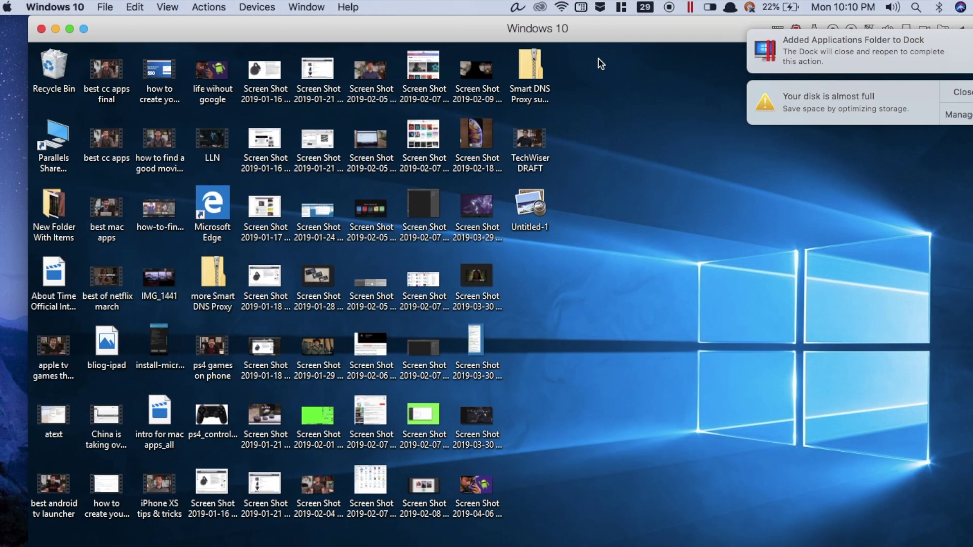
right_click(599, 176)
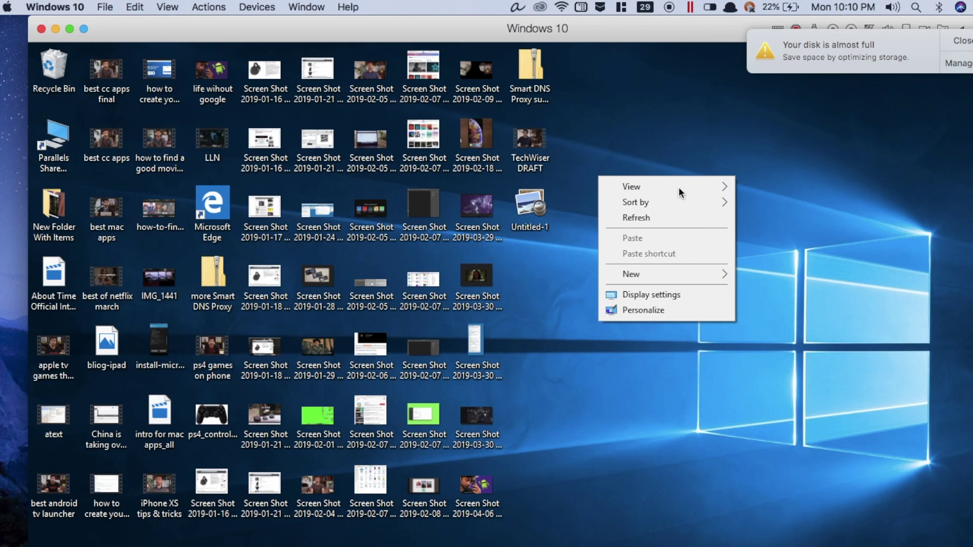
mouse_move(679, 187)
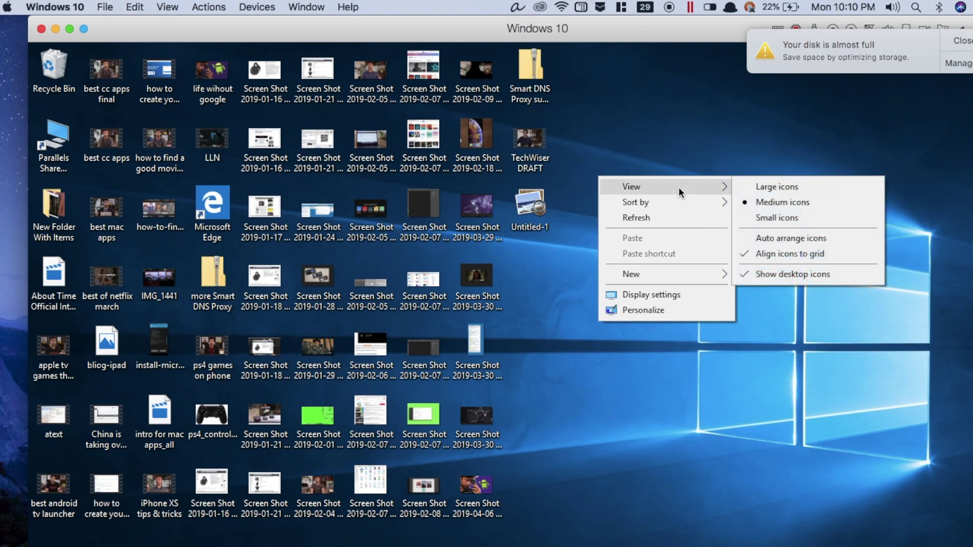
left_click(771, 274)
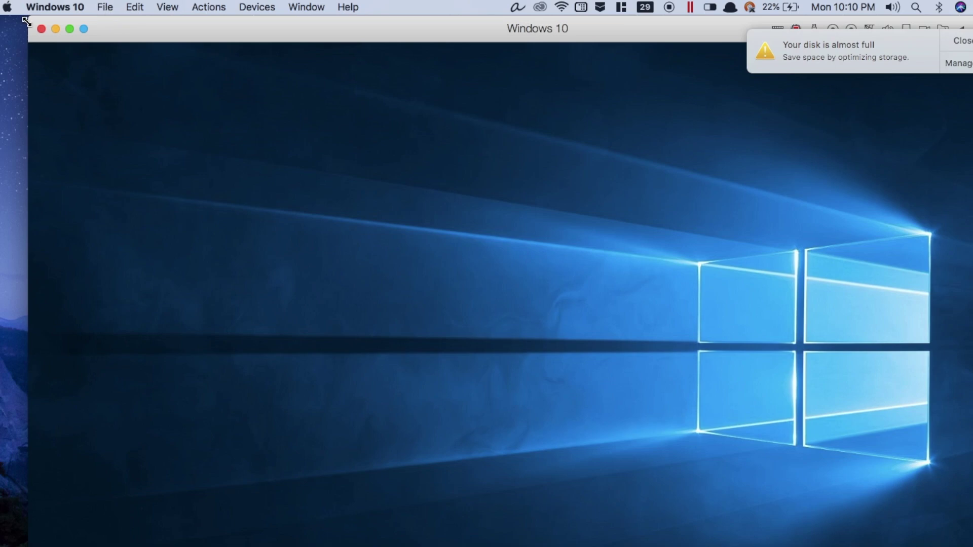
left_click_drag(26, 19, 66, 55)
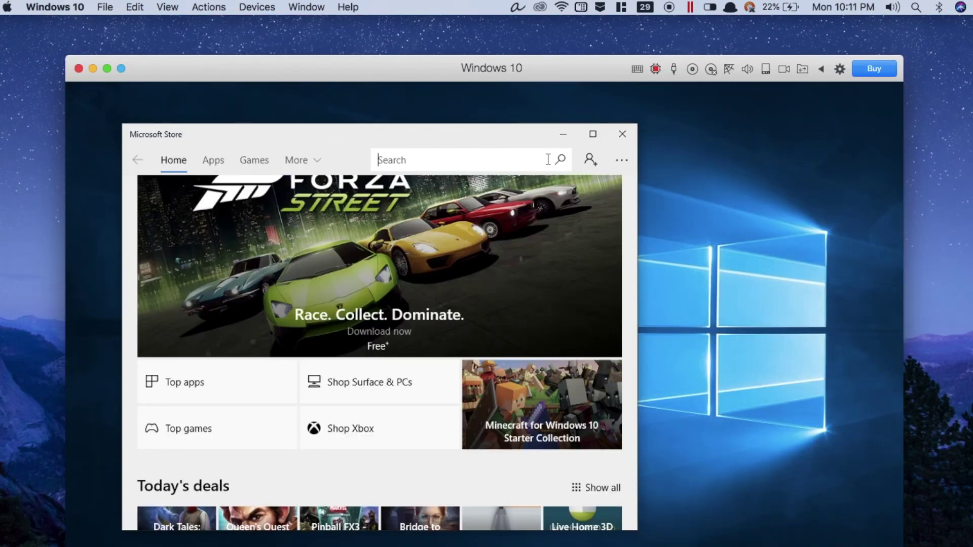
Step: Search the Microsoft Store for 'netflix' and open the Netflix app's Store page
left_click(547, 159)
type("ne")
type("tfli")
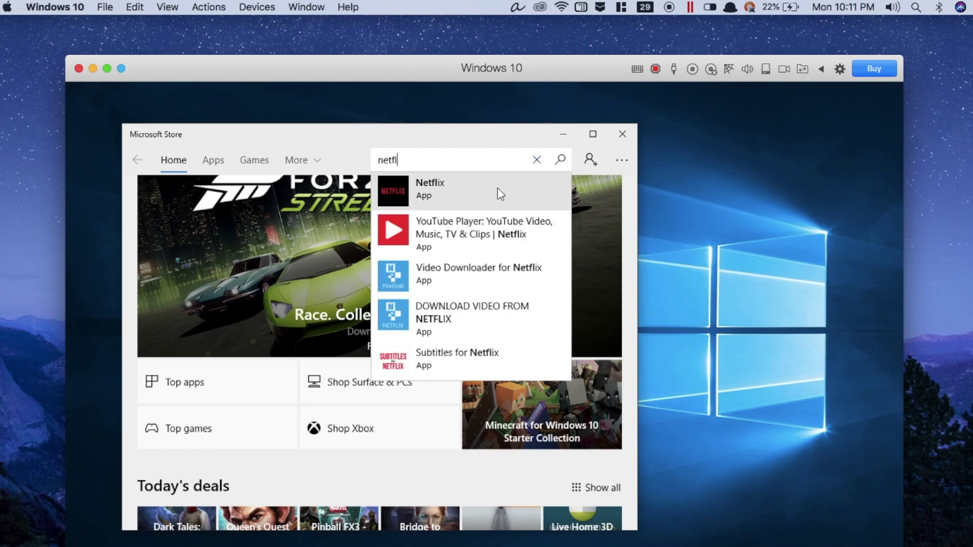
left_click(496, 189)
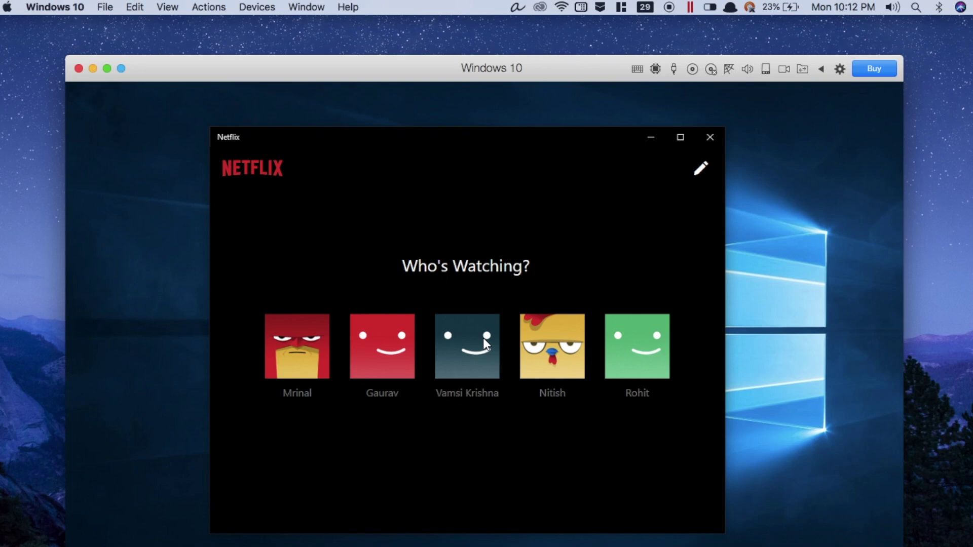
Step: Enter the first Netflix profile, browse the downloadable titles, and open the catalogue search
left_click(278, 345)
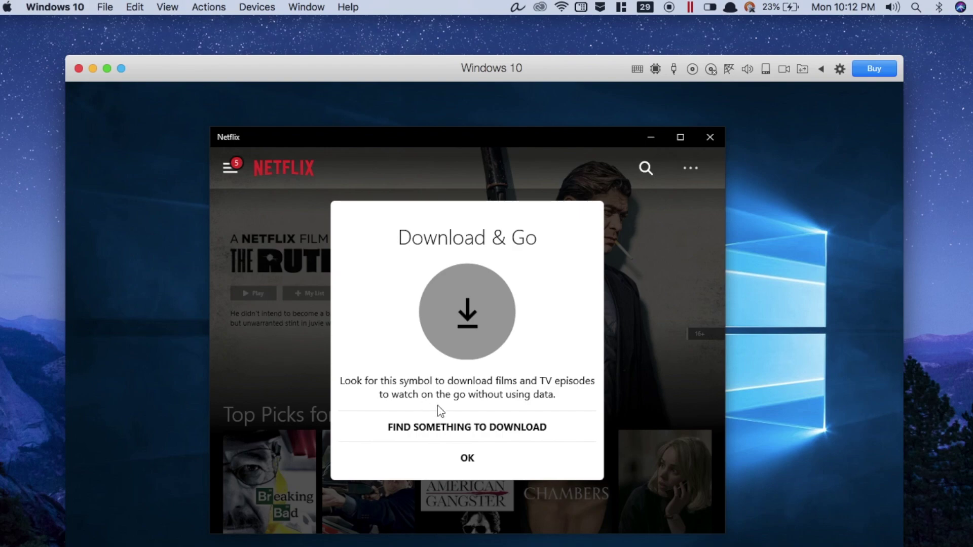
left_click(457, 426)
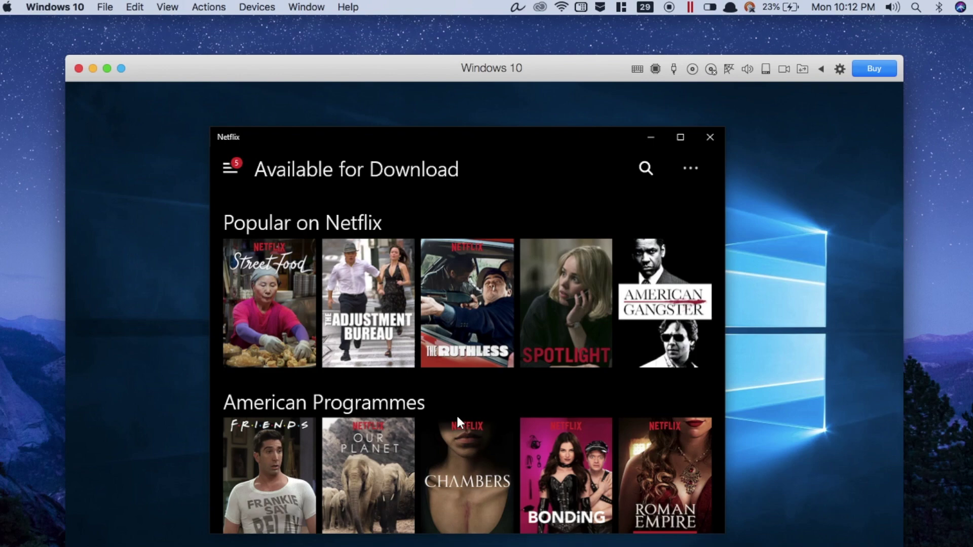
scroll(458, 418, "down", 3)
scroll(457, 419, "down", 5)
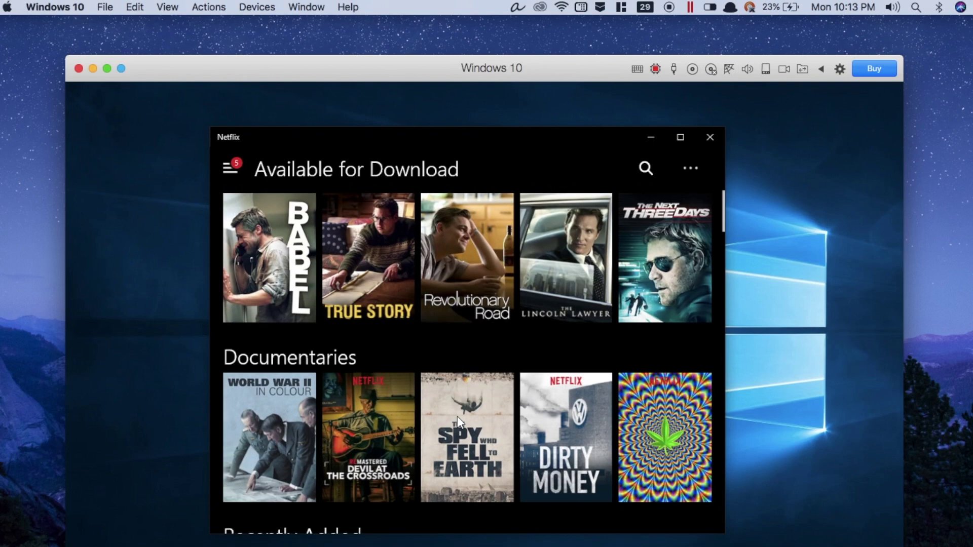
scroll(457, 416, "down", 3)
scroll(457, 415, "down", 1)
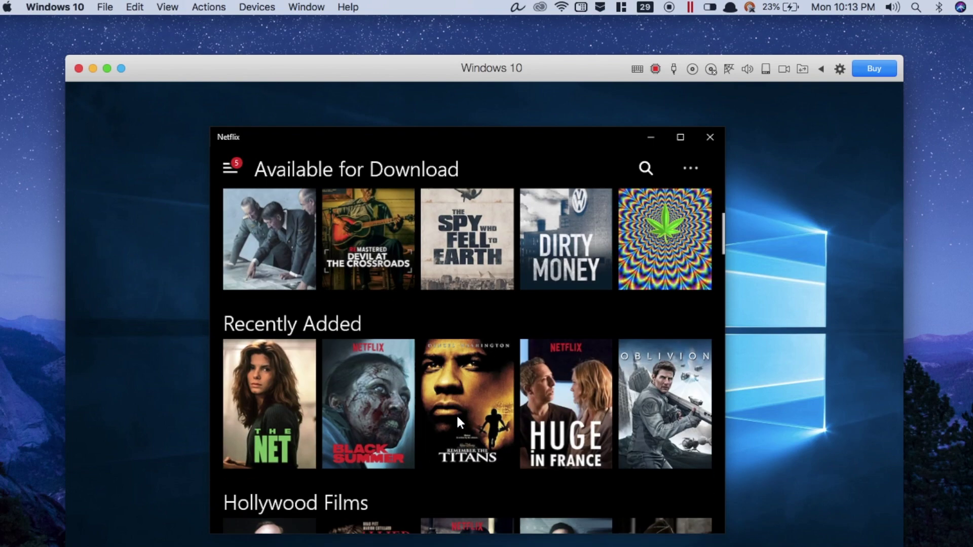
scroll(457, 415, "up", 12)
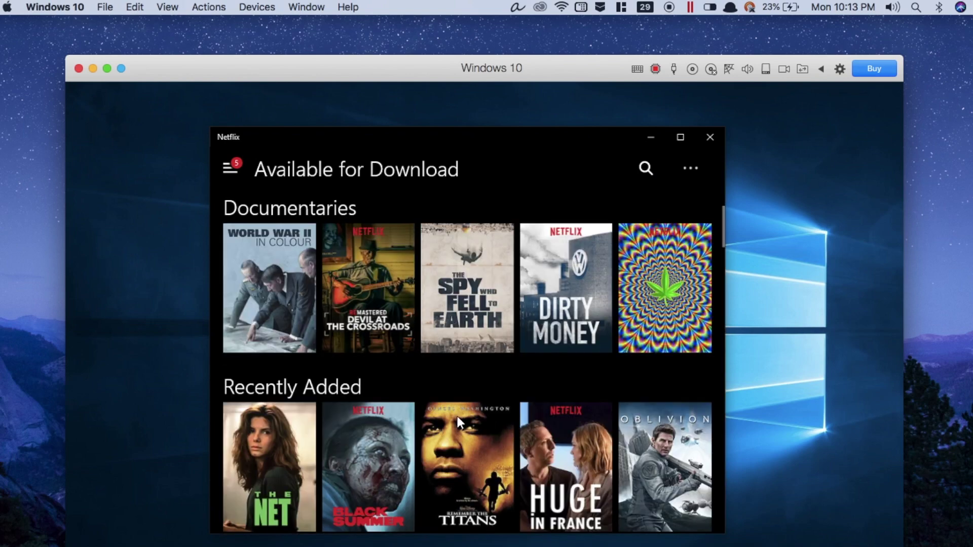
scroll(457, 415, "down", 3)
scroll(457, 416, "up", 12)
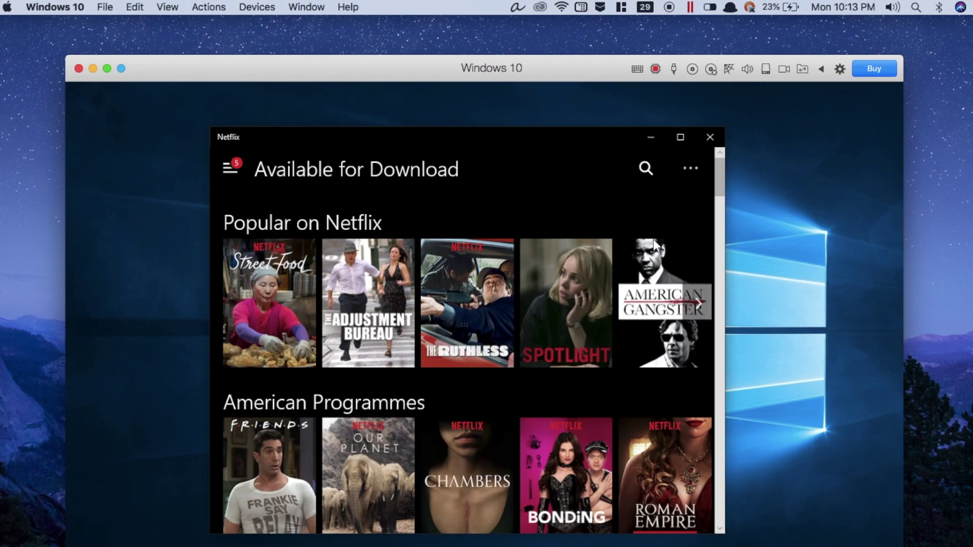
left_click(643, 169)
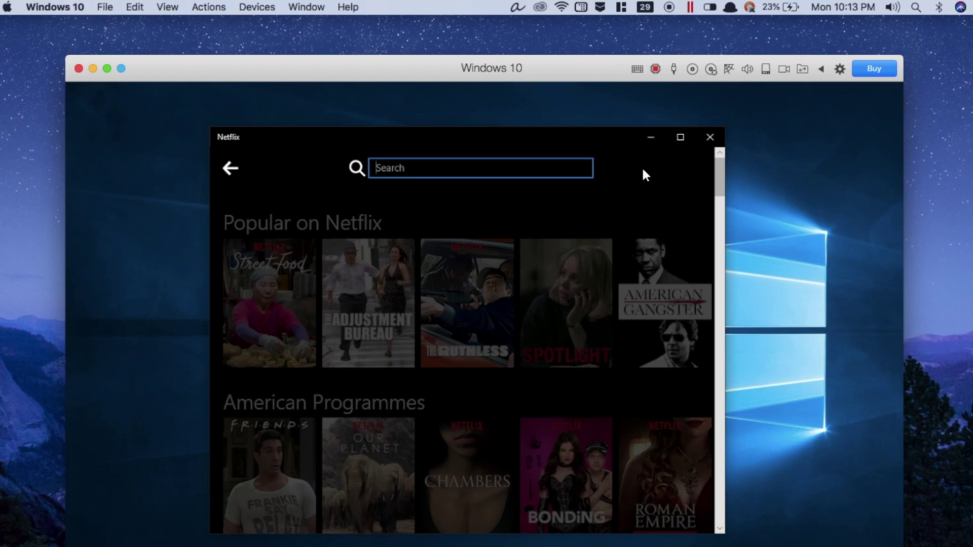
Step: Search 'the invis', download The Invisible Guest, and view it in My Downloads
type("the invis")
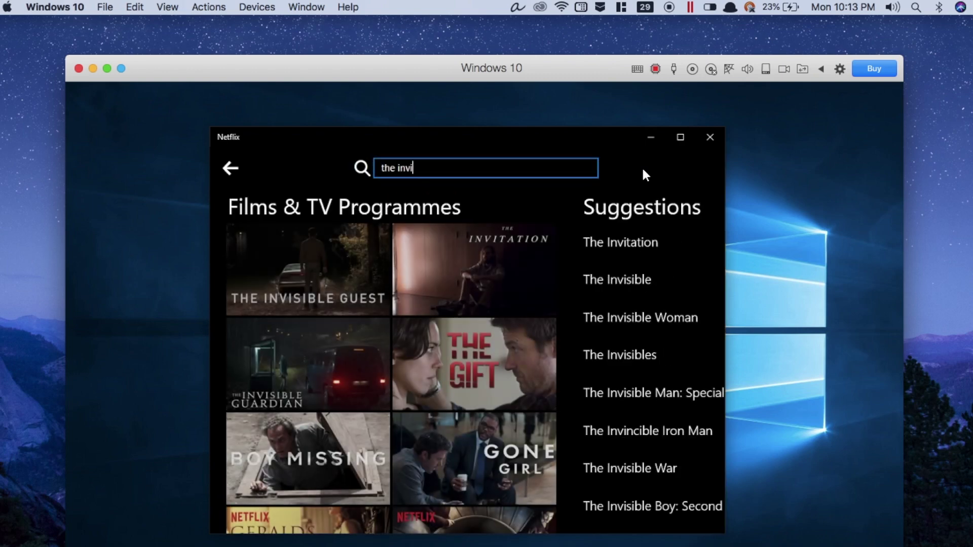
left_click(333, 278)
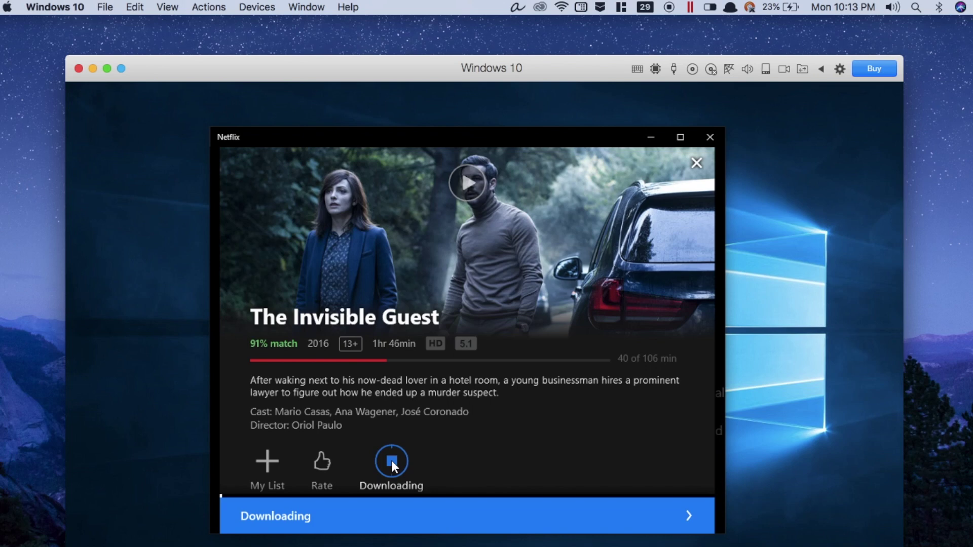
left_click(687, 515)
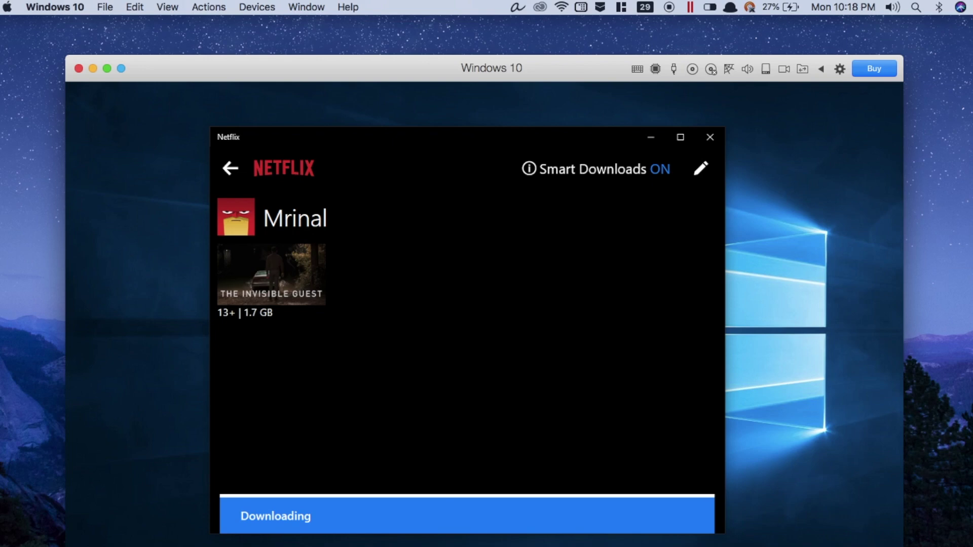
Step: Disconnect the Mac from Wi-Fi and play the downloaded The Invisible Guest offline
left_click(566, 5)
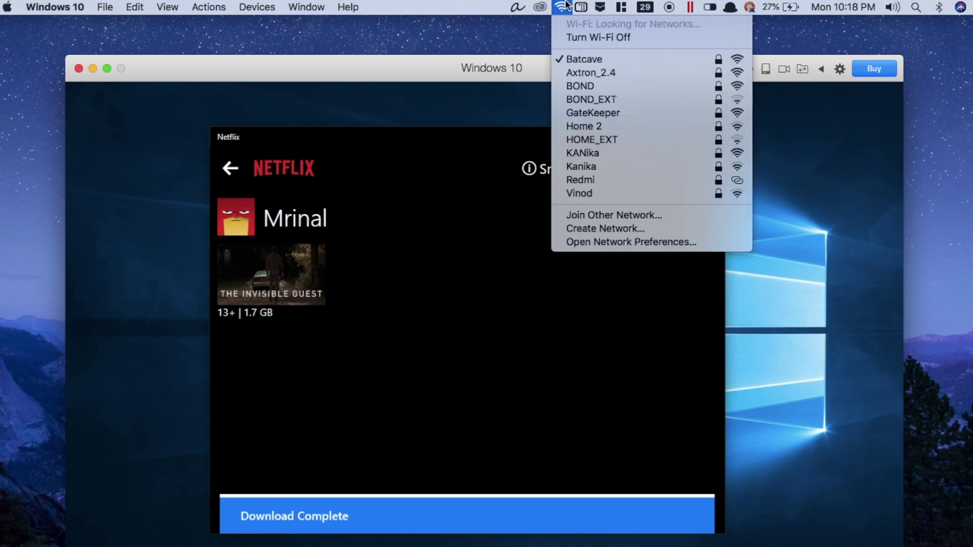
left_click(589, 38)
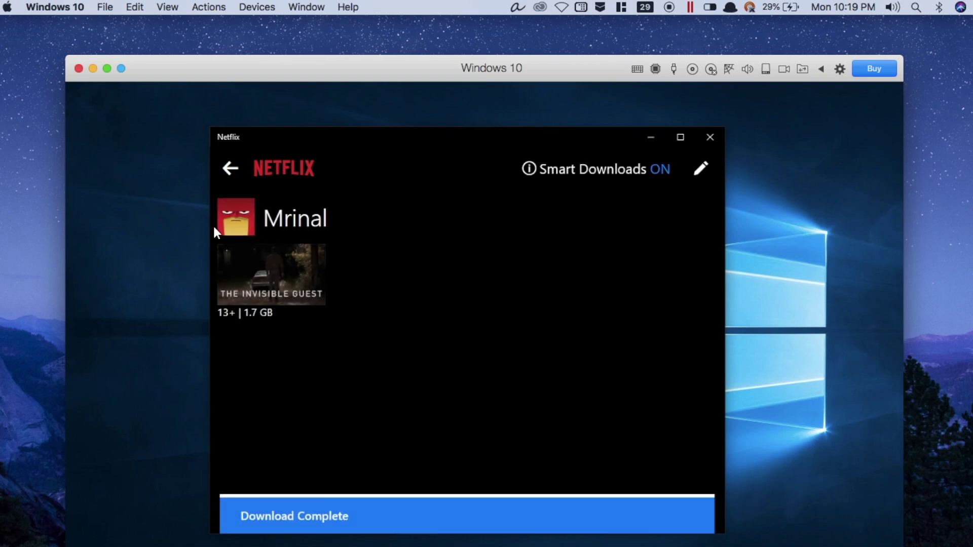
left_click(271, 273)
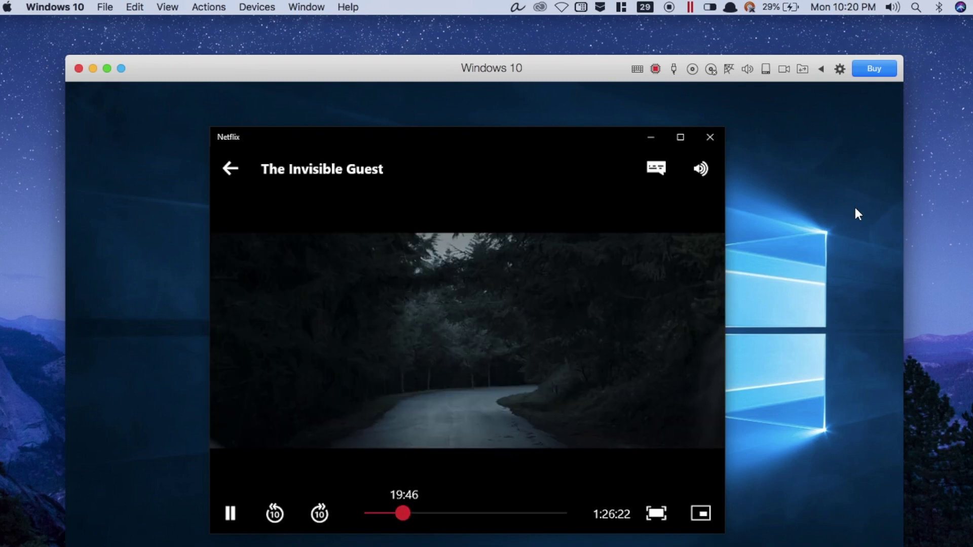
Step: Maximize the Netflix window and go back from the player to My Downloads
left_click(680, 137)
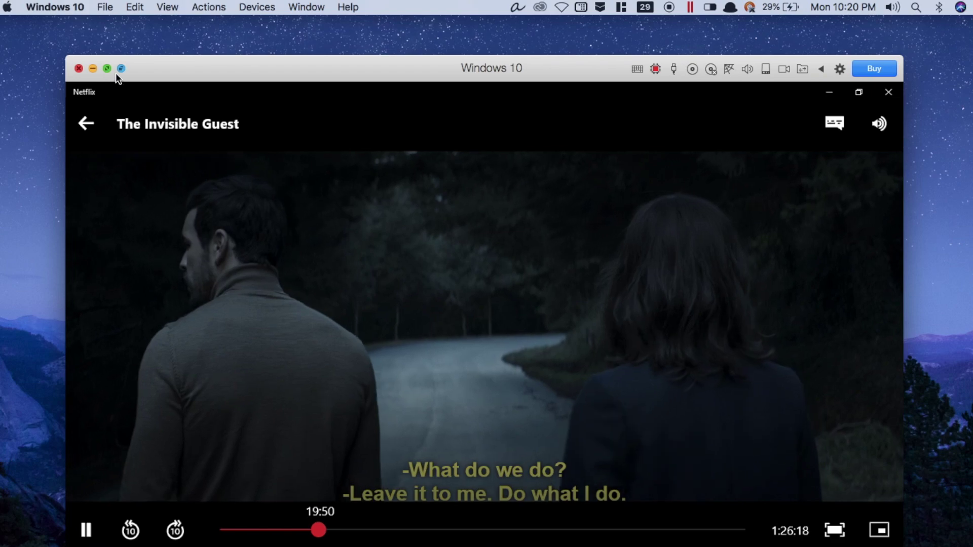
left_click(108, 69)
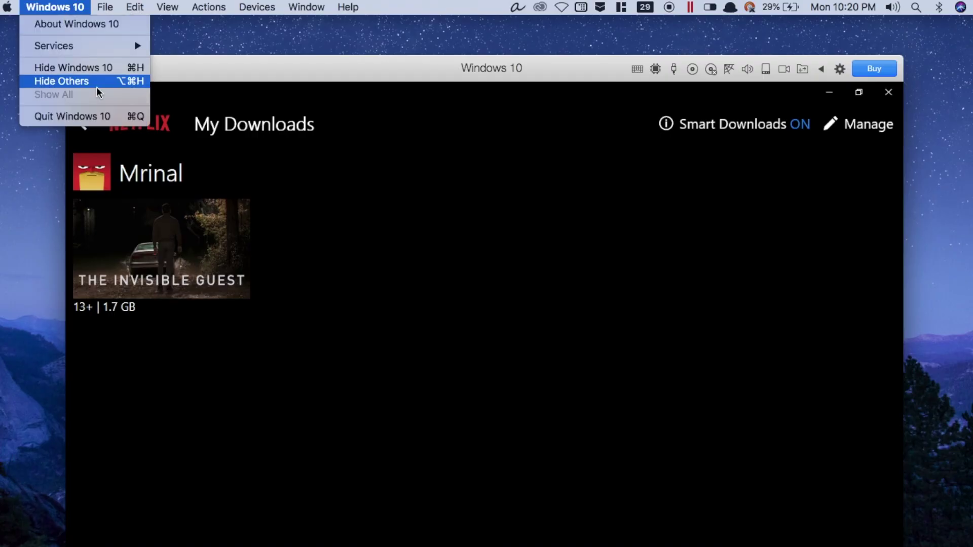
Step: Quit the Windows 10 virtual machine, then quit Parallels Desktop
left_click(109, 114)
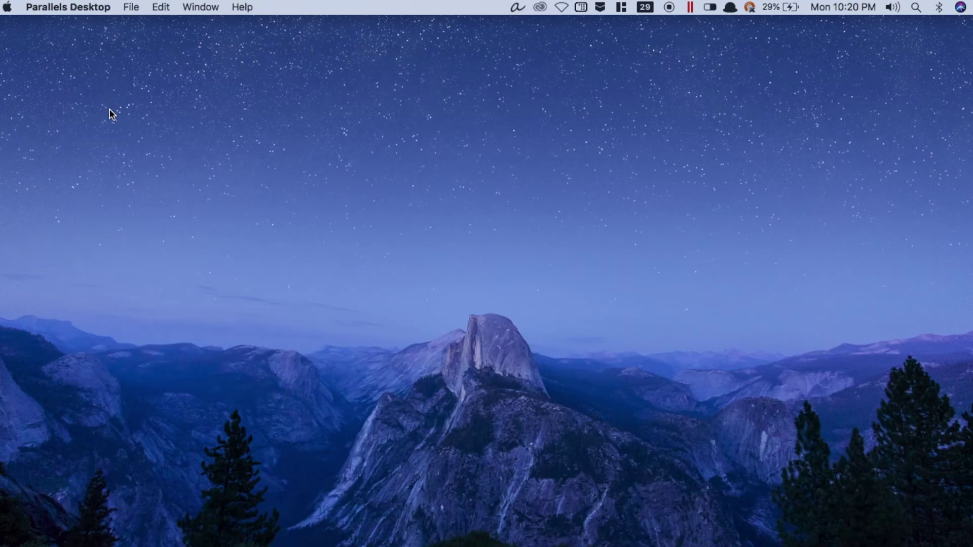
left_click(76, 7)
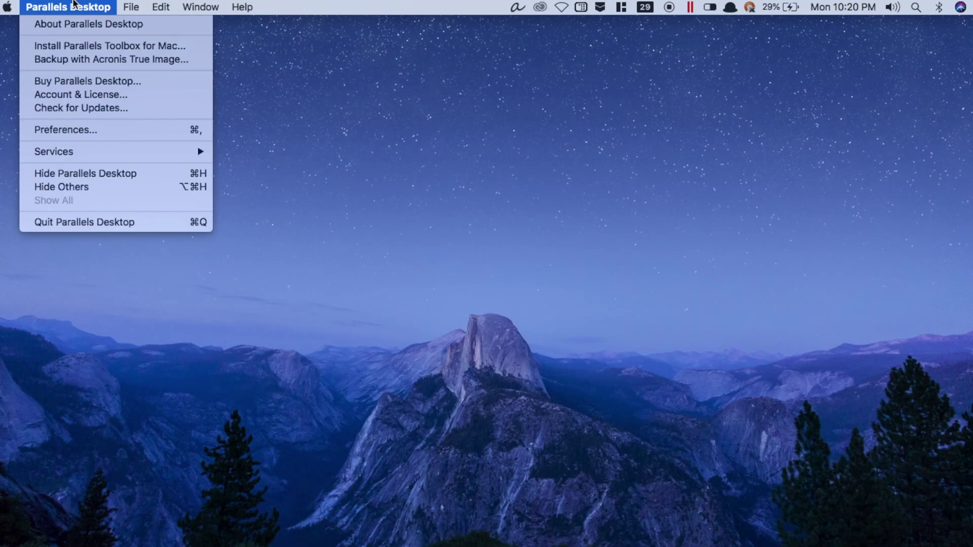
left_click(125, 221)
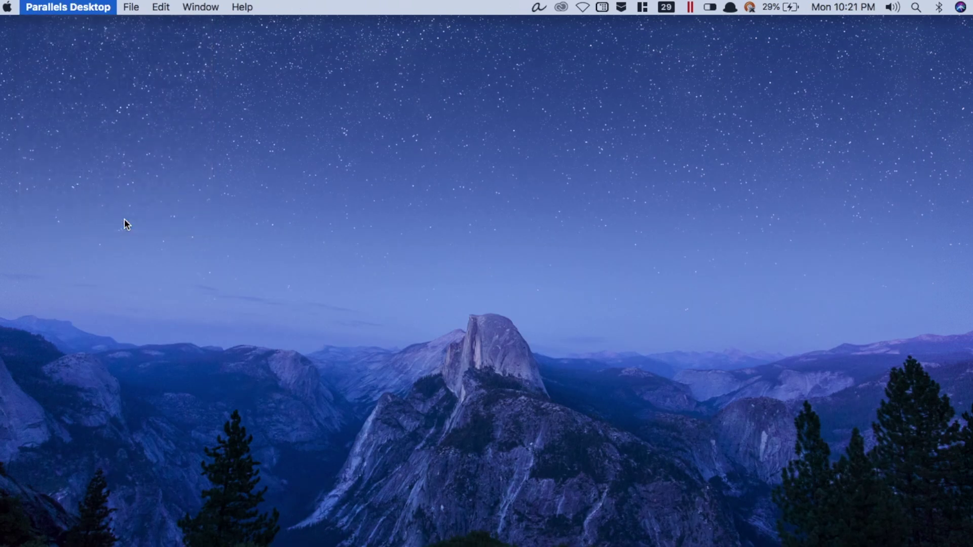
Step: Relaunch Parallels Desktop via Spotlight and choose Continue Trial
key("super+space")
type("pa")
key("Return")
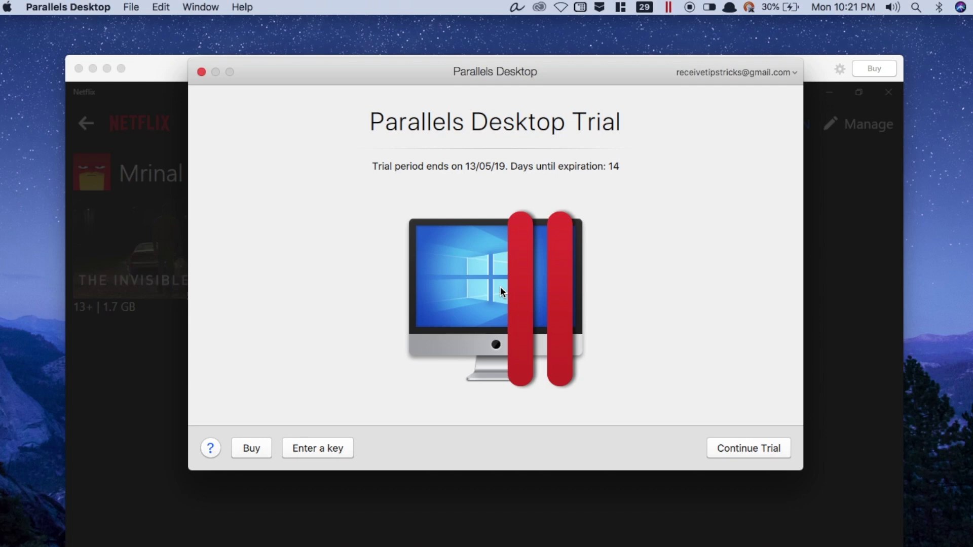
left_click(735, 449)
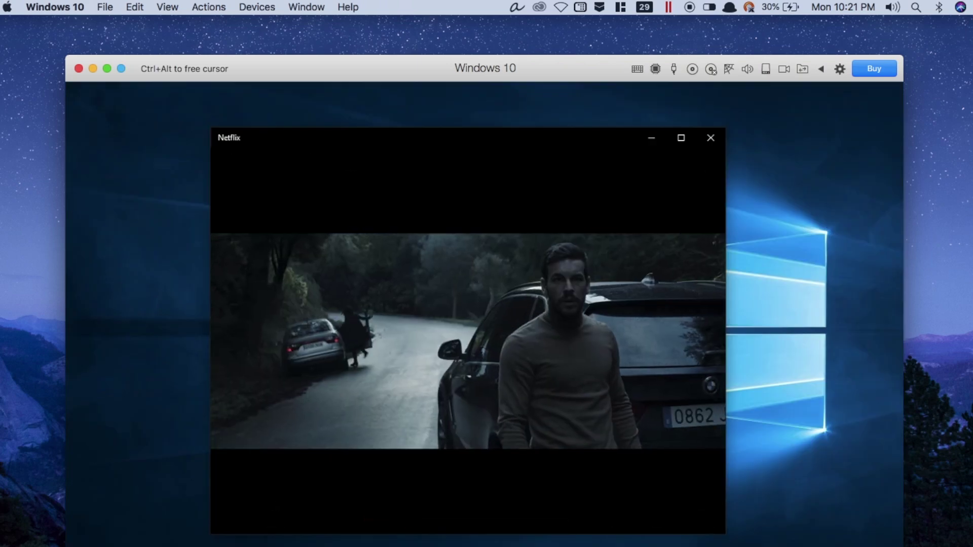
Step: Pause The Invisible Guest playback and leave the Netflix player
mouse_move(527, 502)
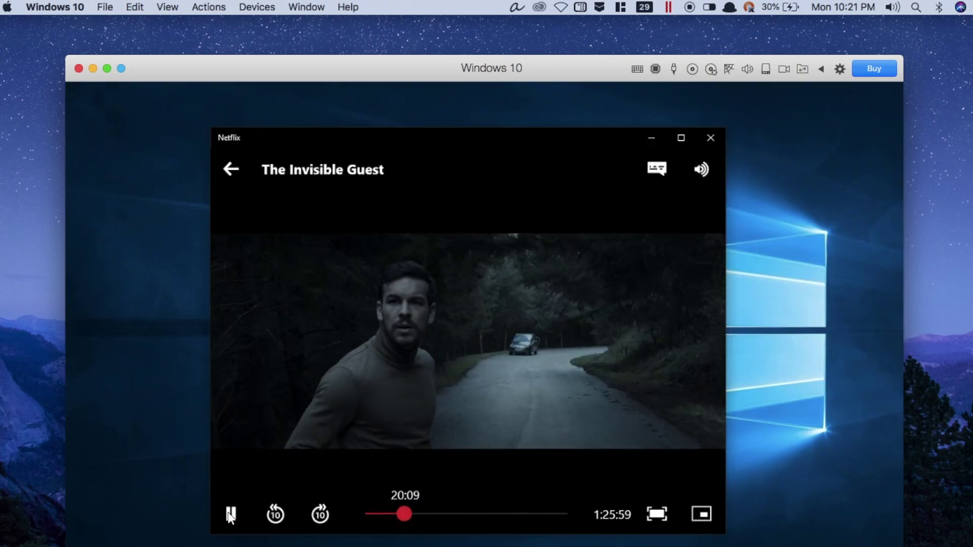
key("space")
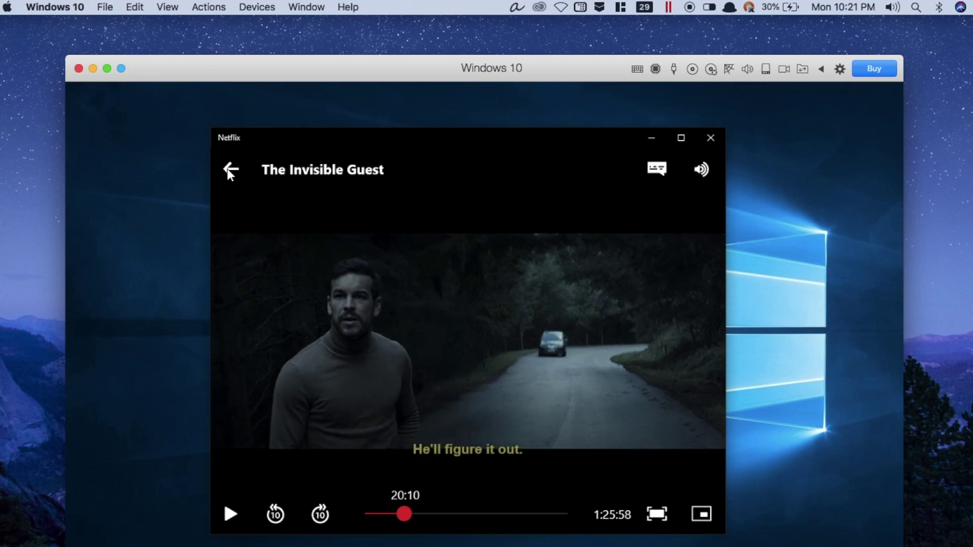
left_click(227, 169)
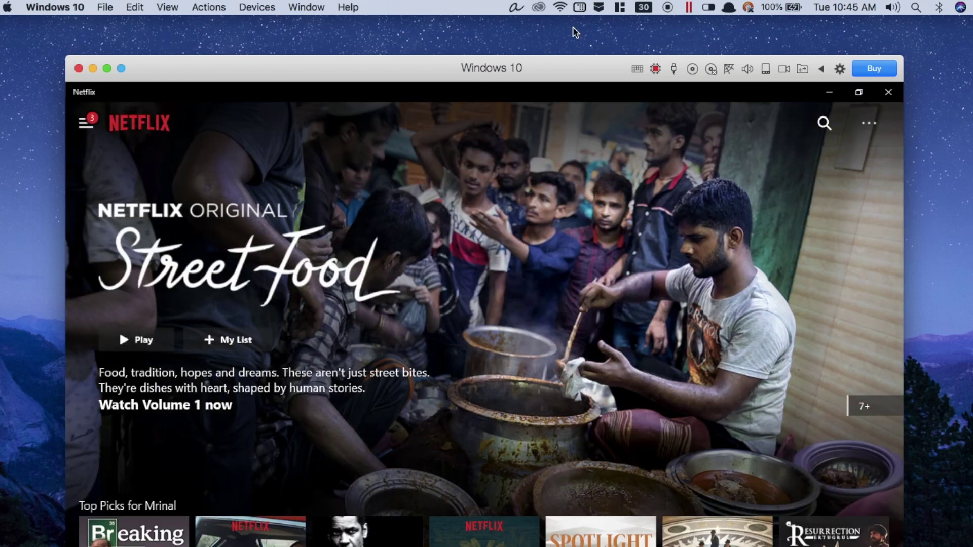
Step: Search Netflix for 'the office'
left_click(826, 121)
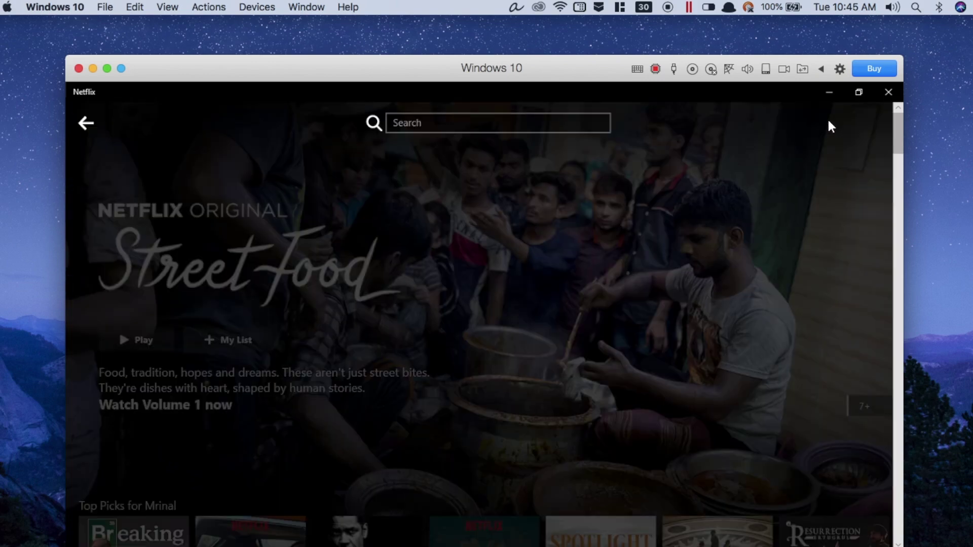
type("the office")
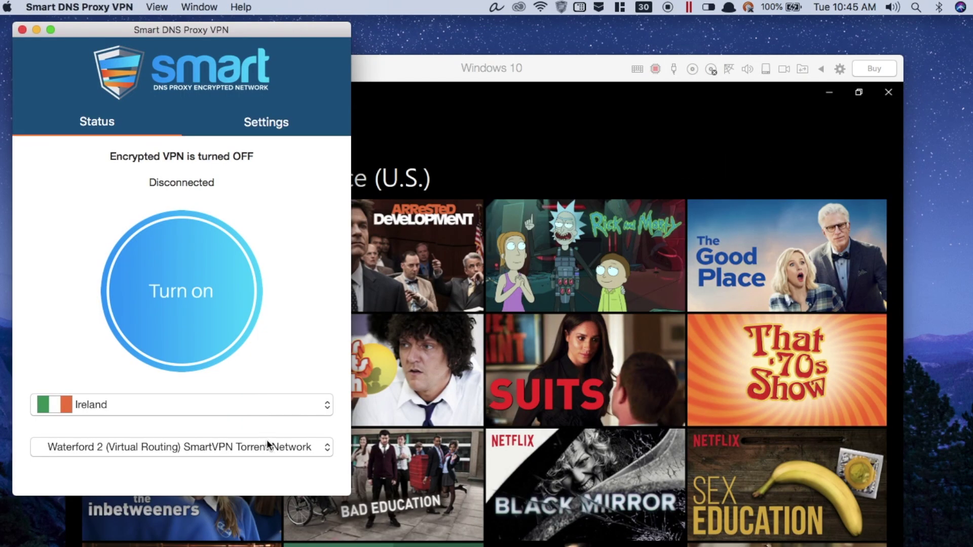
Step: Connect the VPN through Ireland's Waterford 2 server and minimize the VPN window
left_click(267, 439)
left_click(293, 442)
left_click(236, 331)
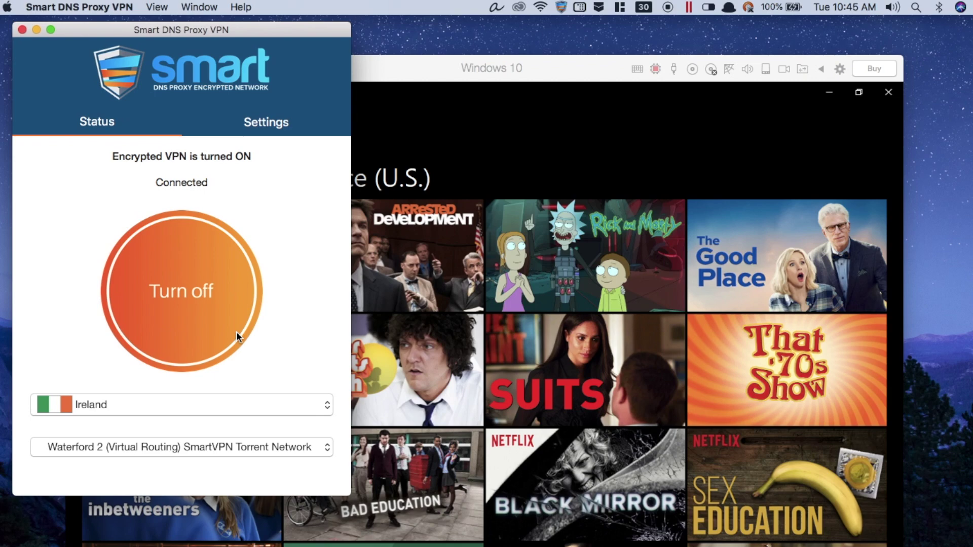
left_click(37, 30)
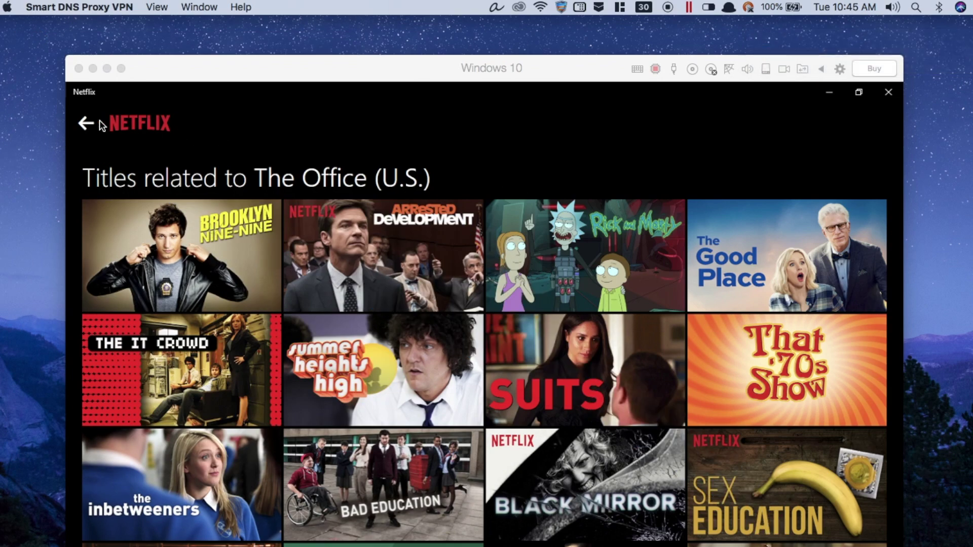
Step: Open The Office (U.S.) from the search results, then return and add 'us' to the search
left_click(88, 125)
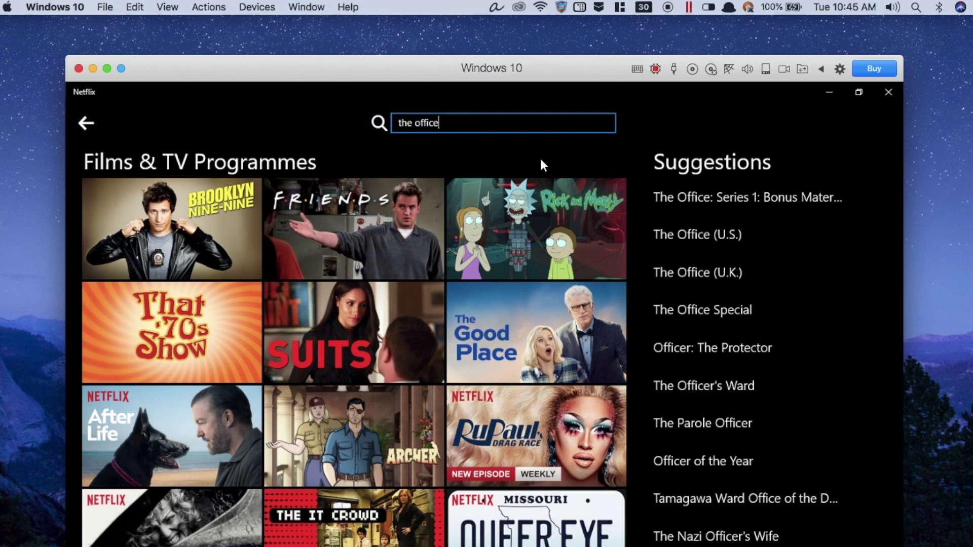
left_click(707, 239)
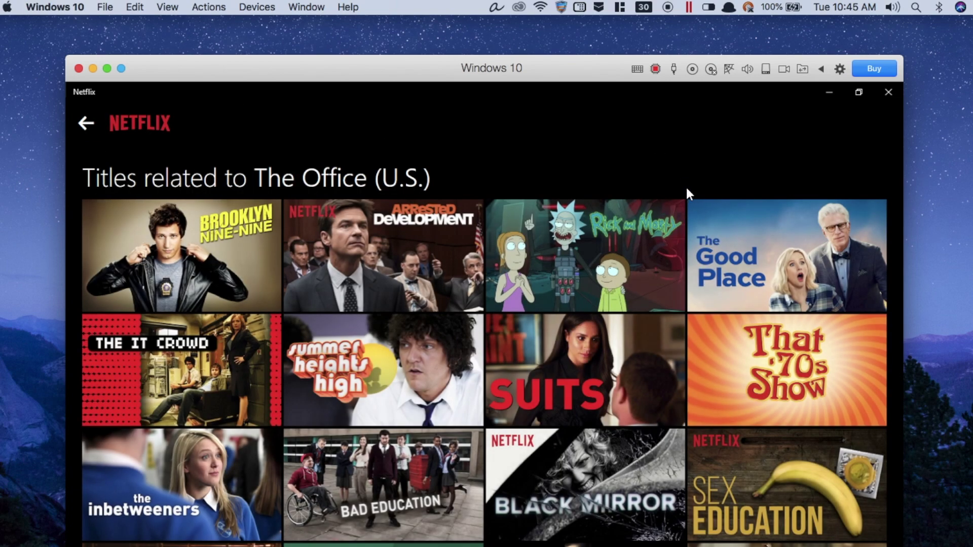
left_click(85, 122)
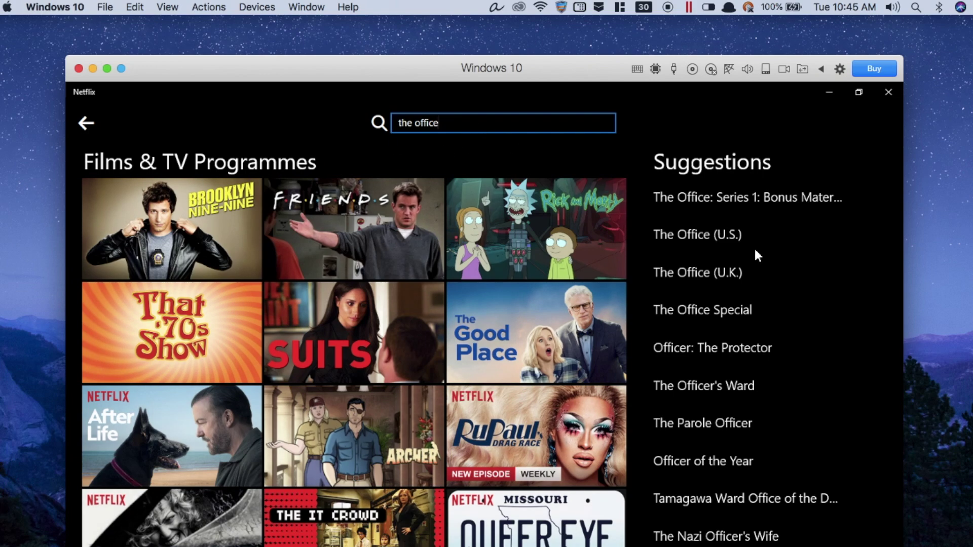
type("us")
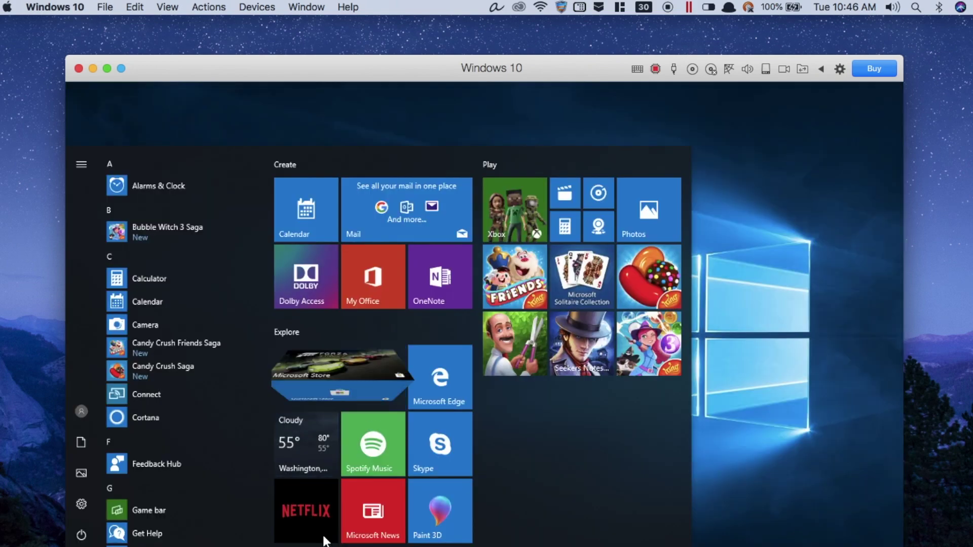
Step: Reopen Netflix, search for 'the office us', and close the app
left_click(308, 506)
type("the of")
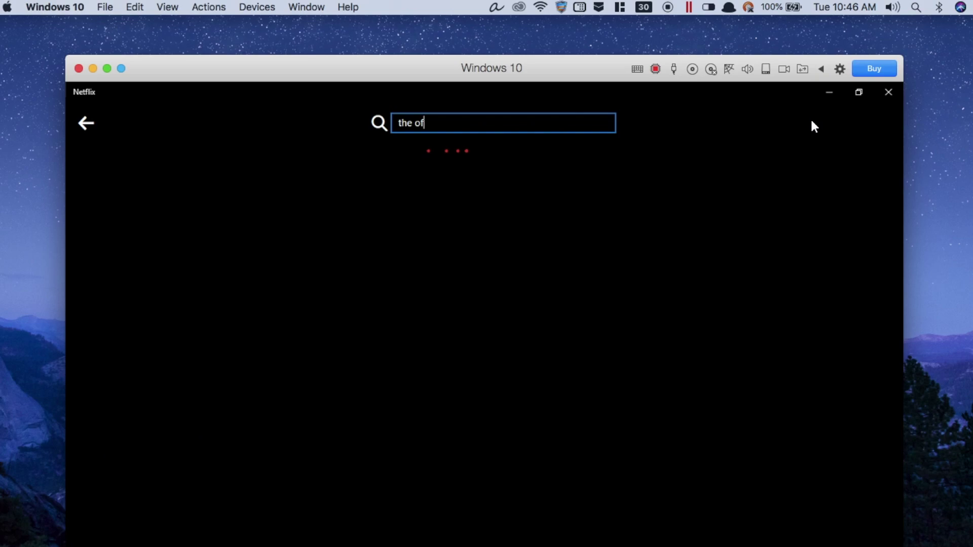
type("fice us")
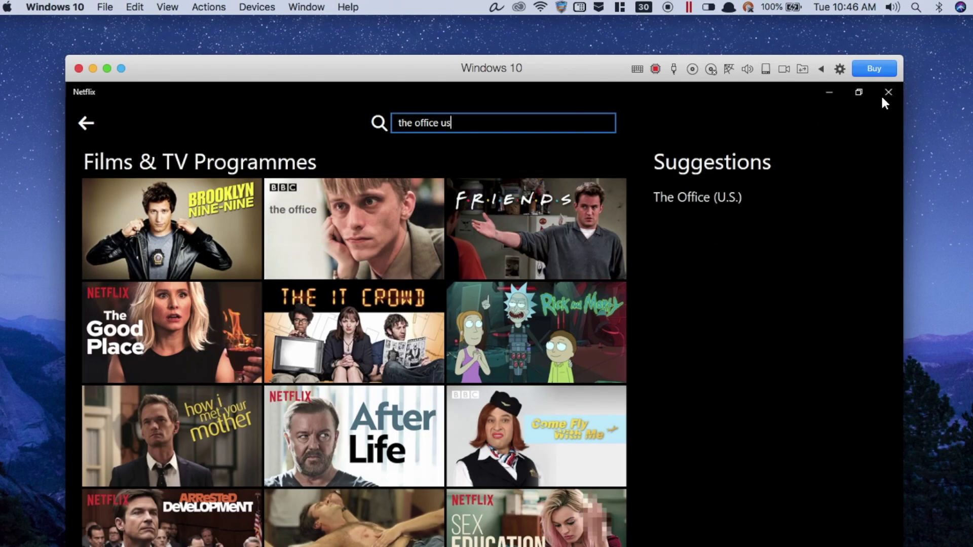
left_click(888, 94)
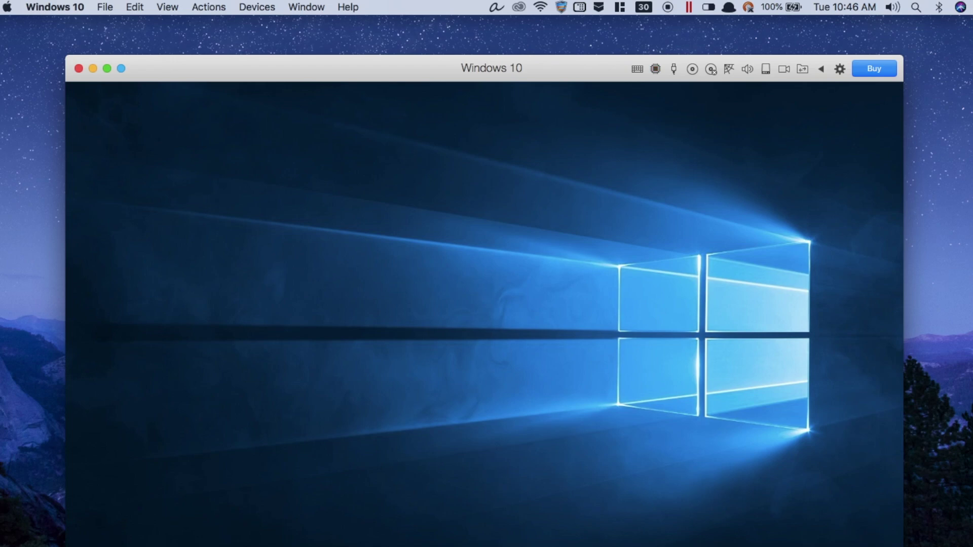
Step: Restart Windows 10 from the Start menu's power options
key("super")
left_click(81, 535)
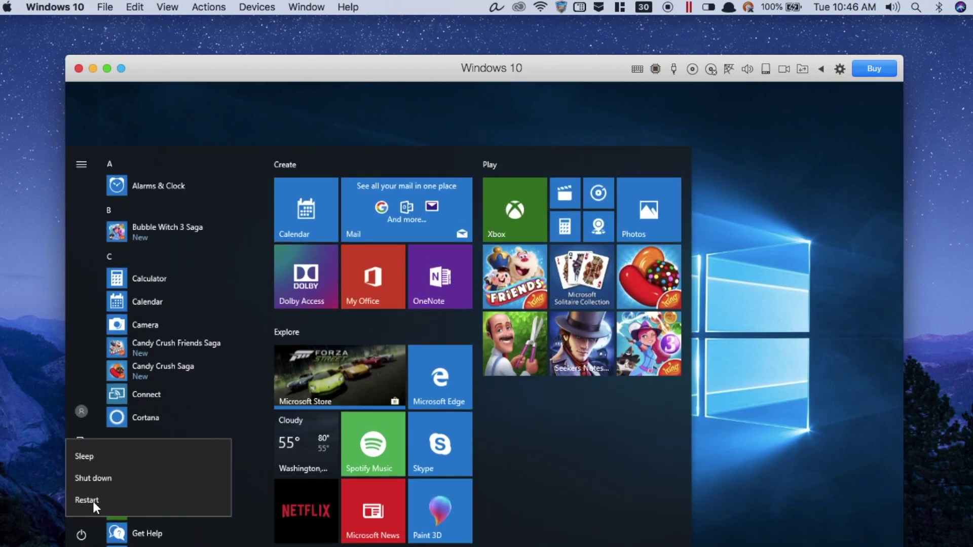
left_click(92, 500)
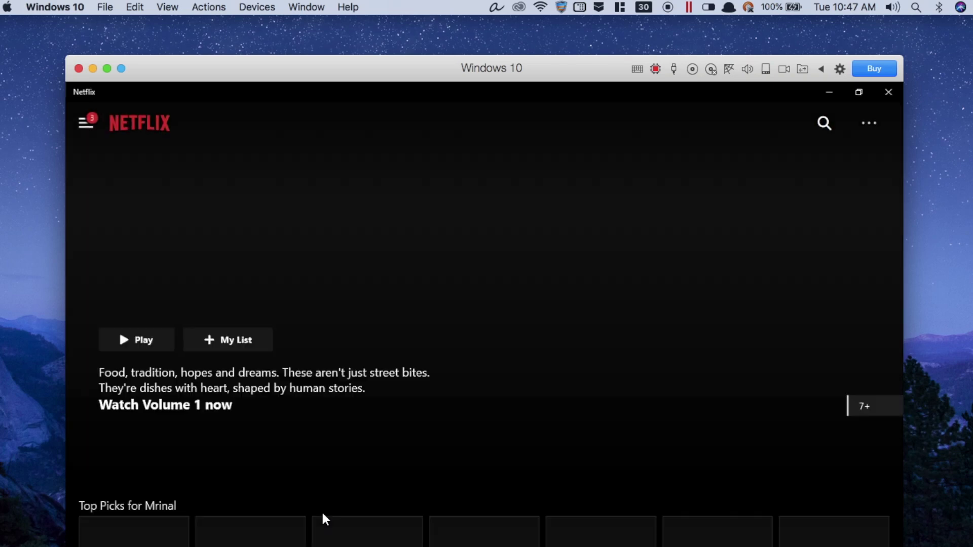
Step: Search for 'the office' and play The Office (U.S.) episode Business Ethics
left_click(825, 122)
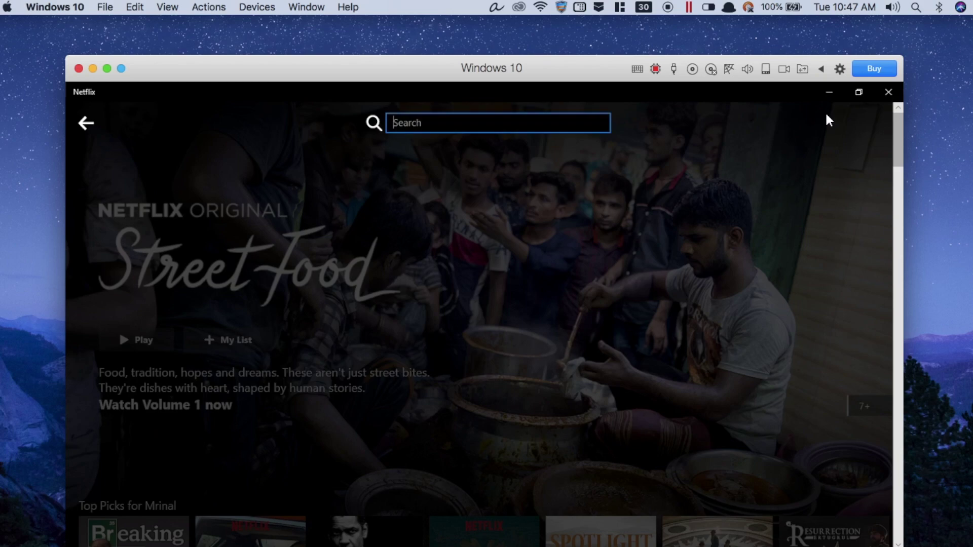
type("the office")
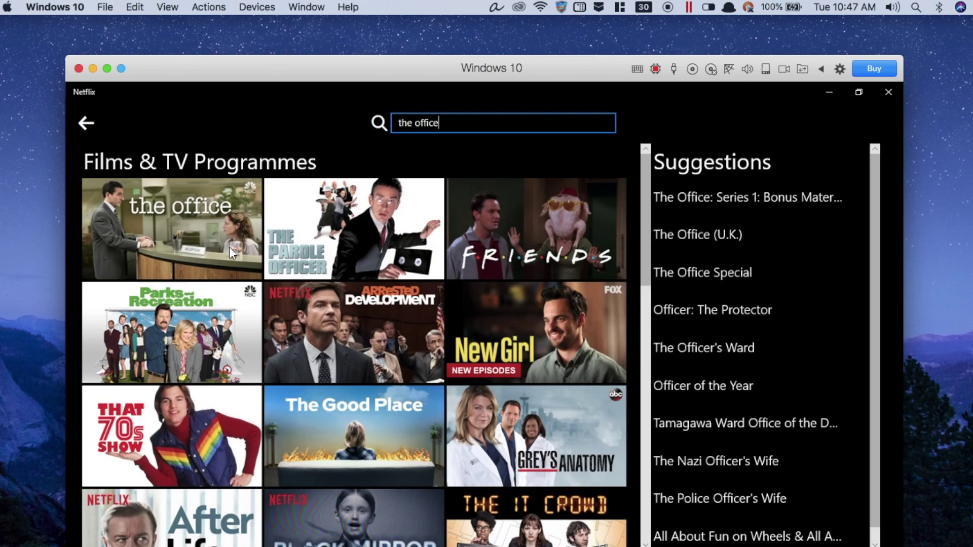
left_click(229, 247)
left_click(483, 221)
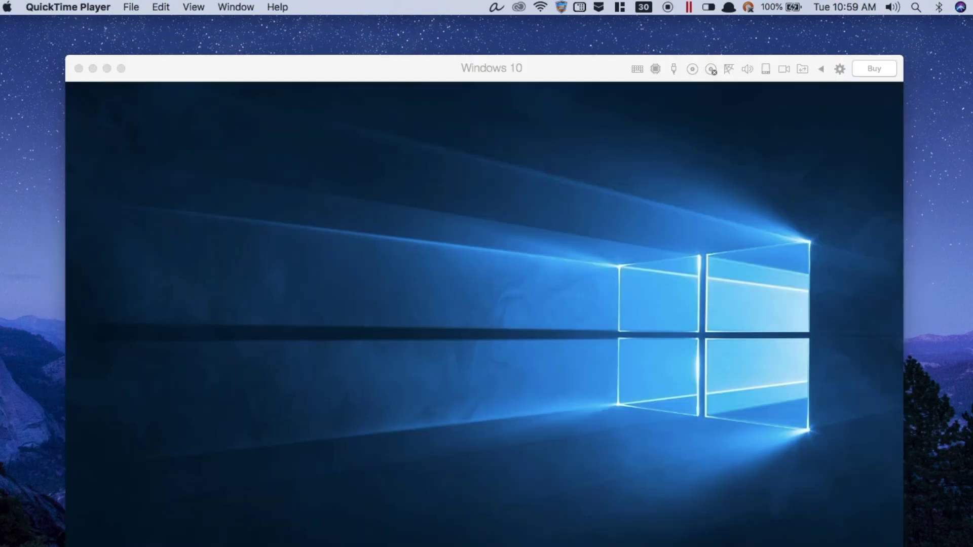
Step: Bring Windows 10 forward and launch Netflix from its Start menu tile
key("super+Tab")
key("super")
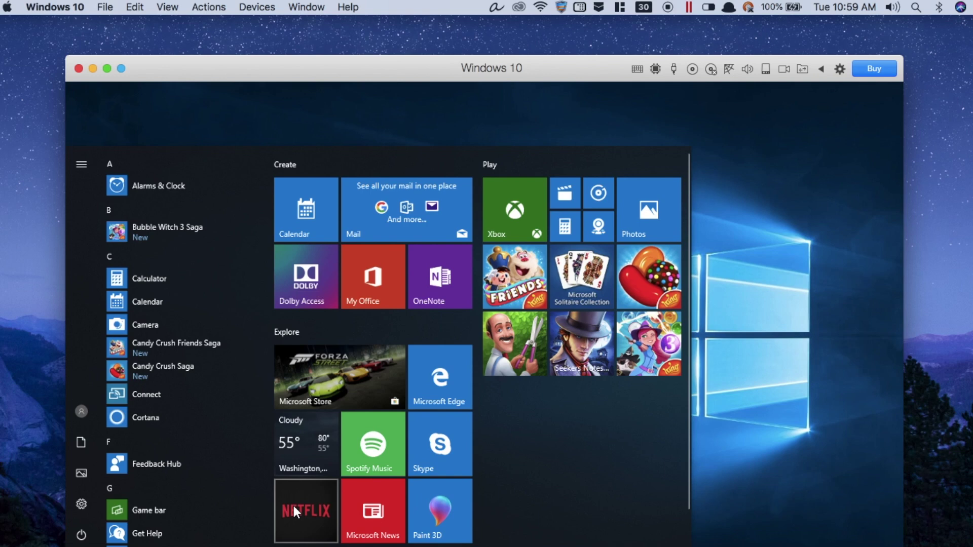
left_click(293, 506)
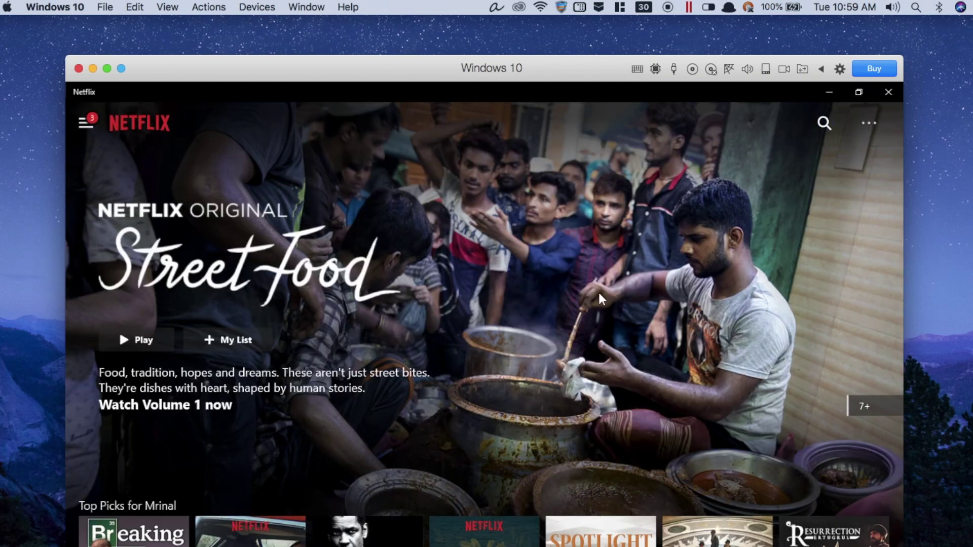
Step: Bring up Netflix search results for 'Ultra HD 4k' titles
left_click(824, 124)
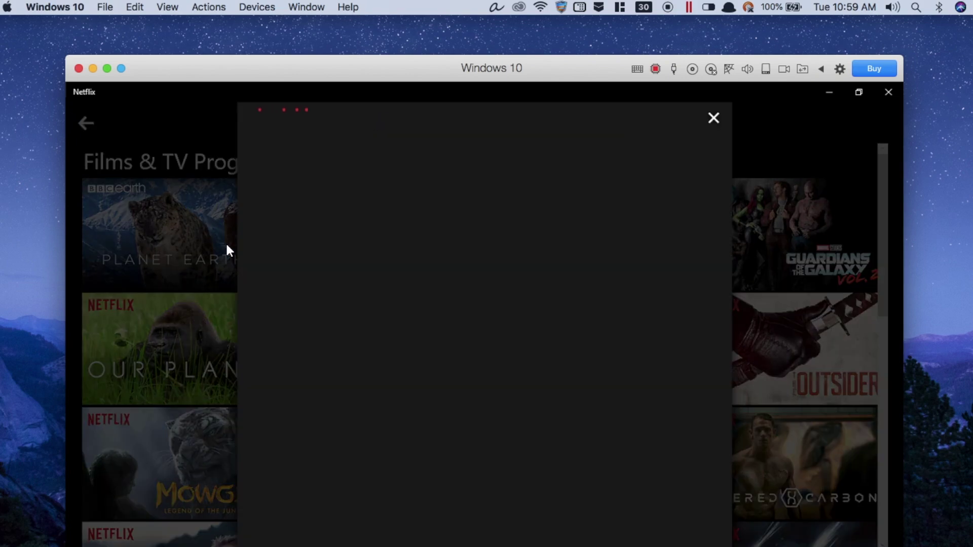